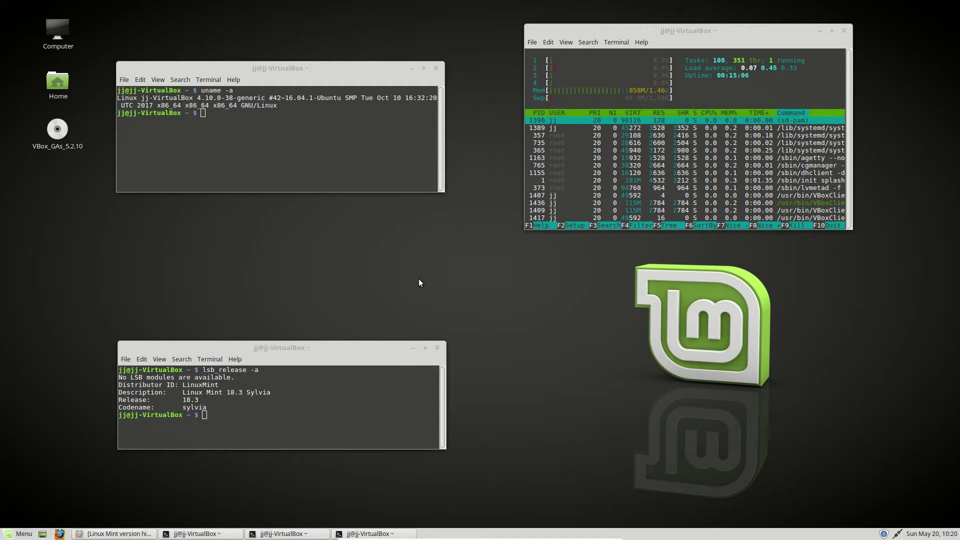
Bring the Linux Mint version history page forward and briefly highlight the Rebecca through Rosa rows.
{"action": "left_click", "coordinate": [116, 534]}
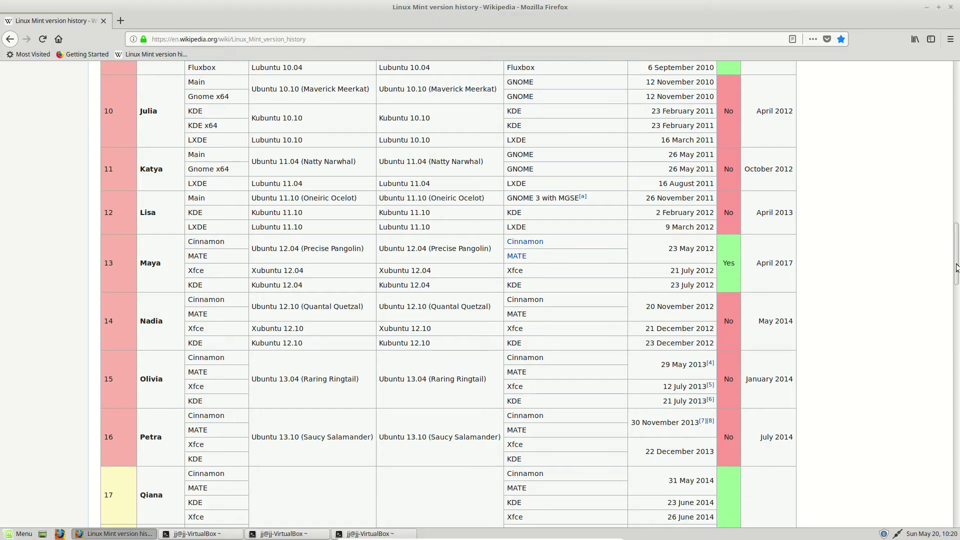
{"action": "mouse_move", "coordinate": [957, 261]}
{"action": "left_mouse_down"}
{"action": "mouse_move", "coordinate": [953, 136]}
{"action": "mouse_move", "coordinate": [926, 305]}
{"action": "mouse_move", "coordinate": [853, 311]}
{"action": "left_mouse_up"}
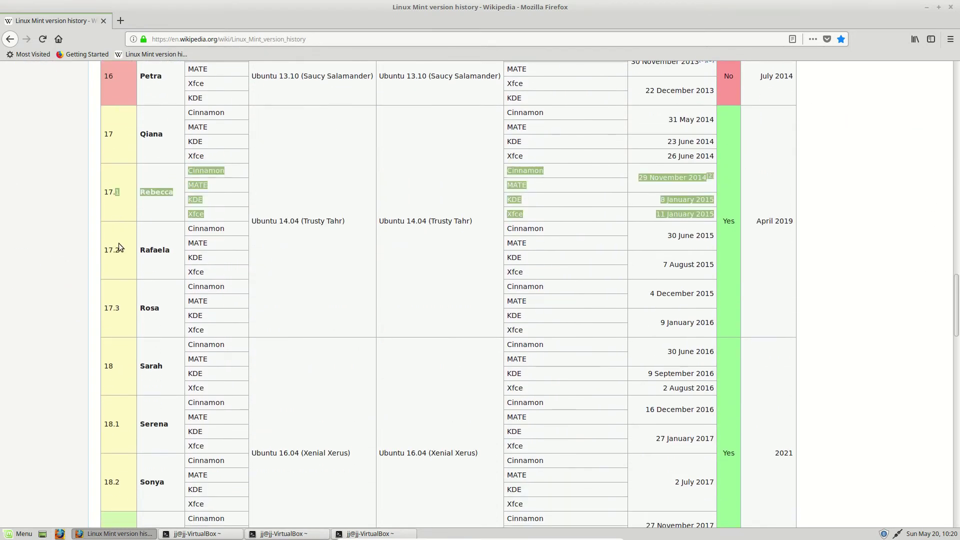
{"action": "left_click_drag", "start_coordinate": [118, 193], "coordinate": [116, 308]}
{"action": "left_click", "coordinate": [116, 308]}
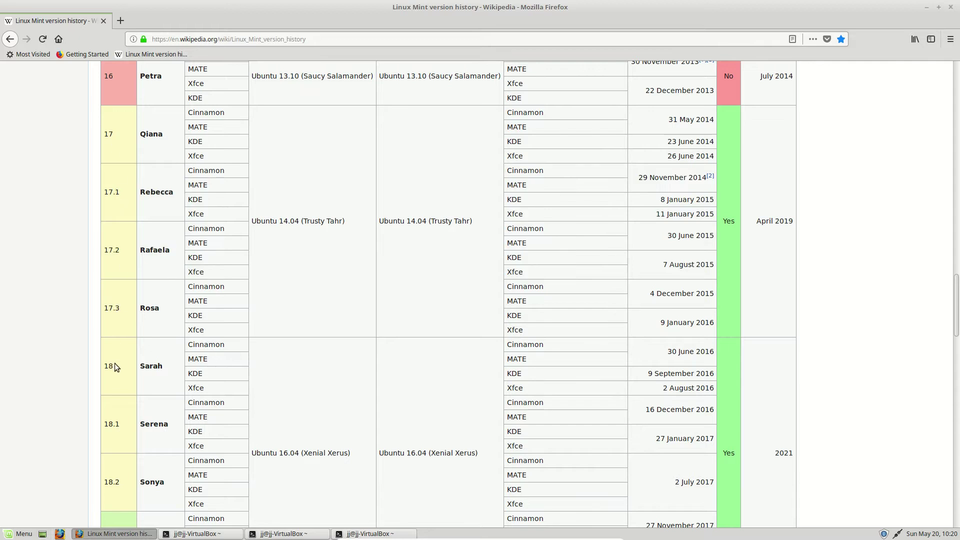
{"action": "scroll", "coordinate": [121, 387], "scroll_direction": "up", "scroll_amount": 1}
{"action": "scroll", "coordinate": [121, 386], "scroll_direction": "up", "scroll_amount": 1}
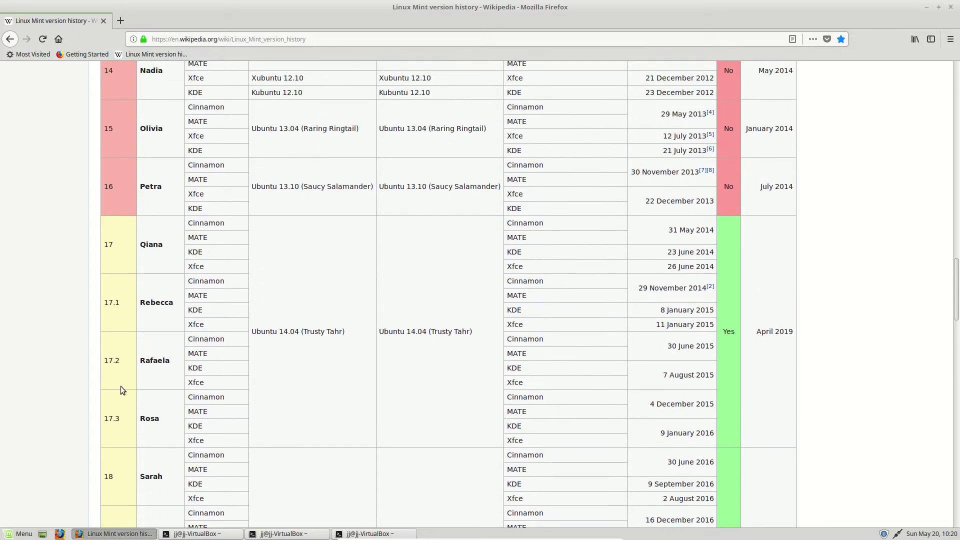
{"action": "scroll", "coordinate": [118, 361], "scroll_direction": "up", "scroll_amount": 2}
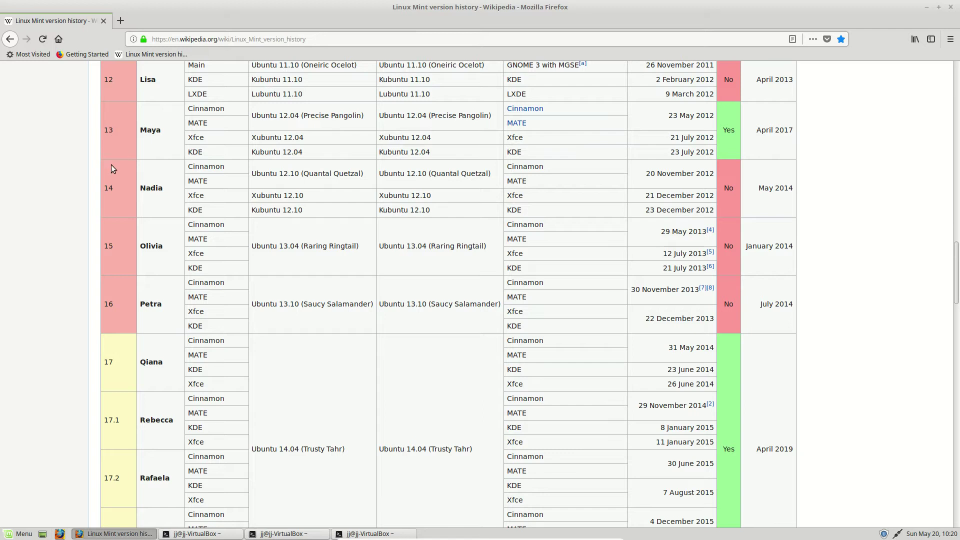
{"action": "scroll", "coordinate": [115, 328], "scroll_direction": "down", "scroll_amount": 1}
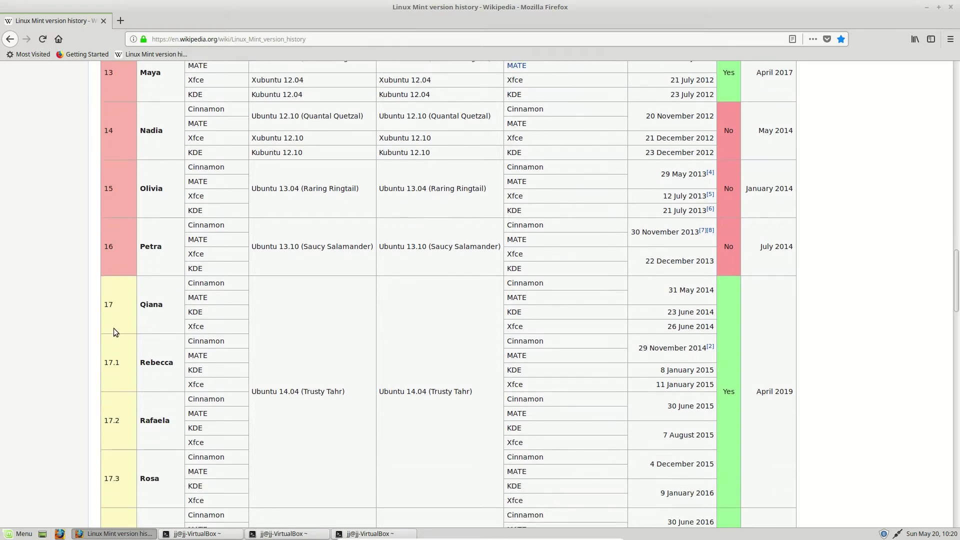
{"action": "scroll", "coordinate": [117, 295], "scroll_direction": "down", "scroll_amount": 1}
{"action": "scroll", "coordinate": [117, 295], "scroll_direction": "down", "scroll_amount": 1}
{"action": "left_click_drag", "start_coordinate": [140, 215], "coordinate": [158, 272]}
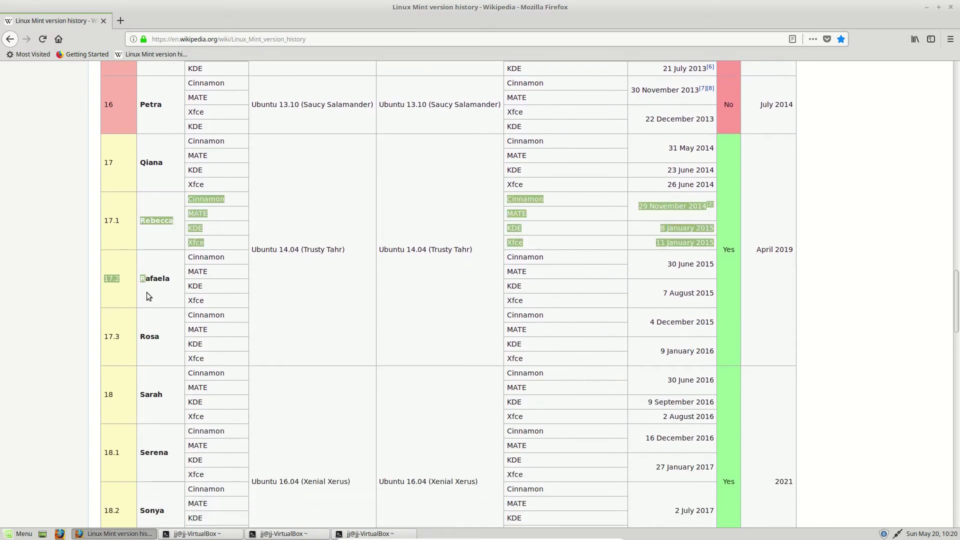
{"action": "scroll", "coordinate": [150, 337], "scroll_direction": "down", "scroll_amount": 1}
{"action": "scroll", "coordinate": [150, 239], "scroll_direction": "down", "scroll_amount": 3}
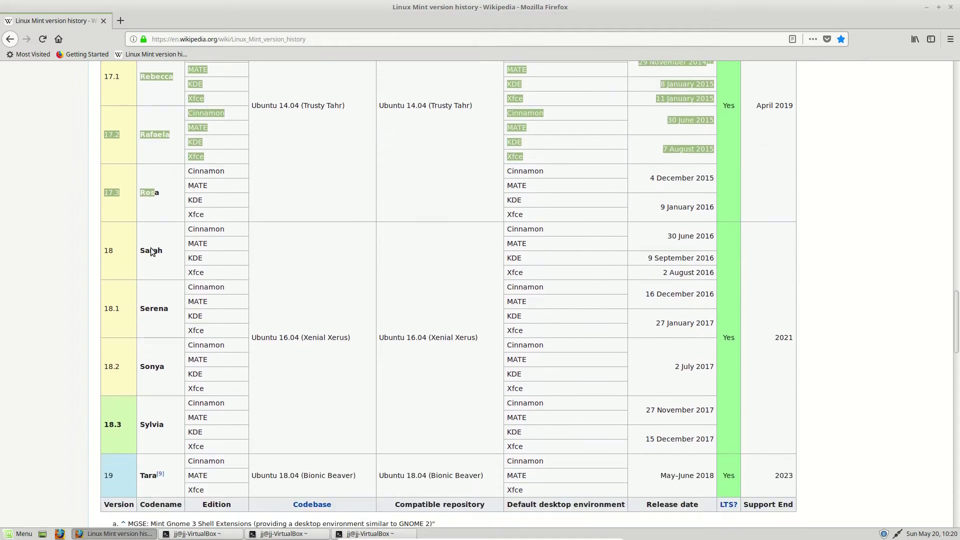
{"action": "left_click_drag", "start_coordinate": [145, 195], "coordinate": [163, 195]}
{"action": "left_click_drag", "start_coordinate": [146, 238], "coordinate": [150, 318]}
{"action": "left_click", "coordinate": [163, 315]}
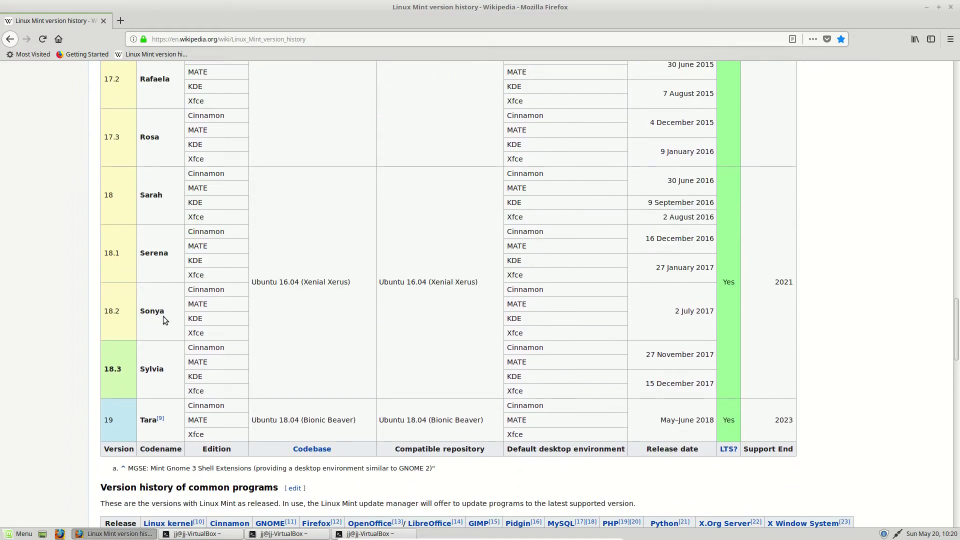
{"action": "scroll", "coordinate": [163, 317], "scroll_direction": "down", "scroll_amount": 1}
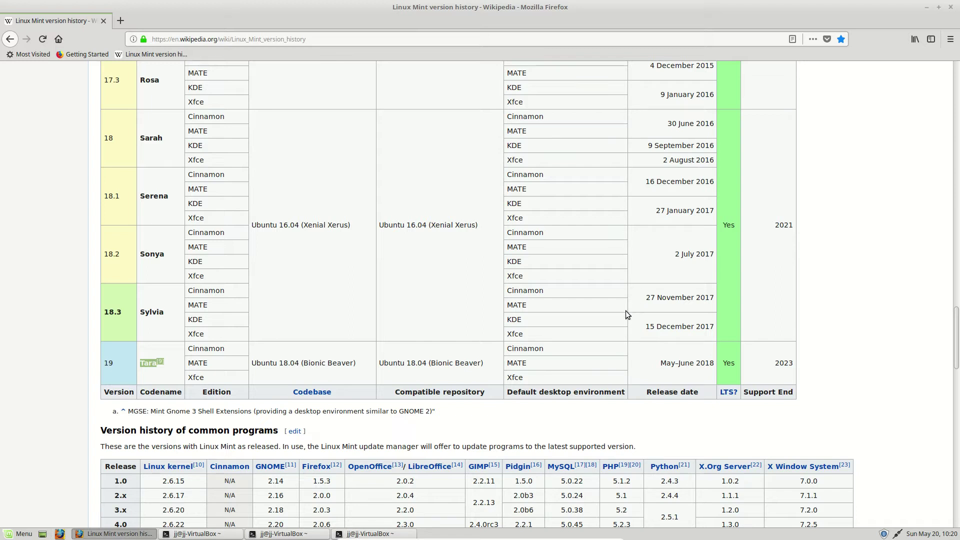
{"action": "mouse_move", "coordinate": [664, 257]}
{"action": "left_mouse_down"}
{"action": "mouse_move", "coordinate": [730, 261]}
{"action": "mouse_move", "coordinate": [706, 256]}
{"action": "left_mouse_up"}
{"action": "scroll", "coordinate": [707, 256], "scroll_direction": "up", "scroll_amount": 1}
{"action": "scroll", "coordinate": [707, 256], "scroll_direction": "up", "scroll_amount": 1}
{"action": "left_click_drag", "start_coordinate": [667, 153], "coordinate": [715, 153]}
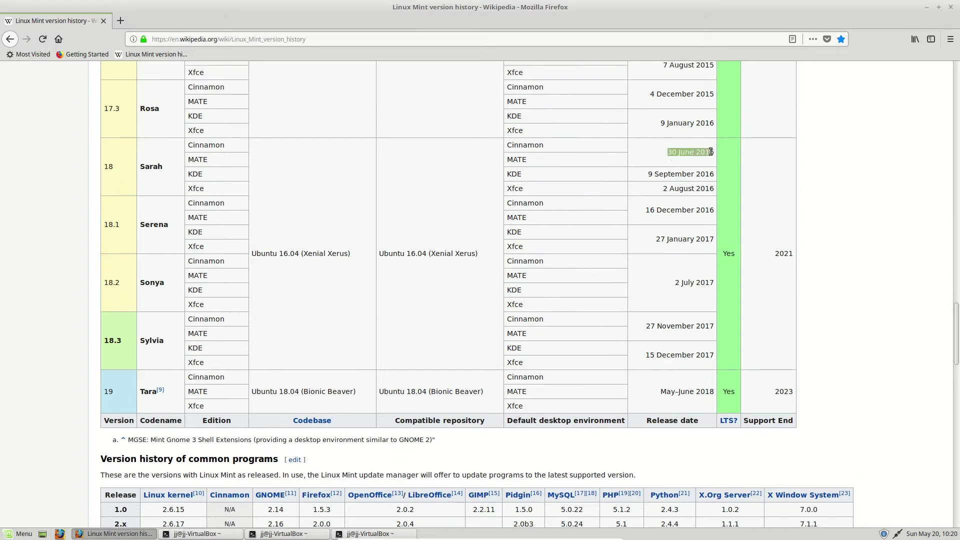
{"action": "left_click_drag", "start_coordinate": [658, 392], "coordinate": [709, 391]}
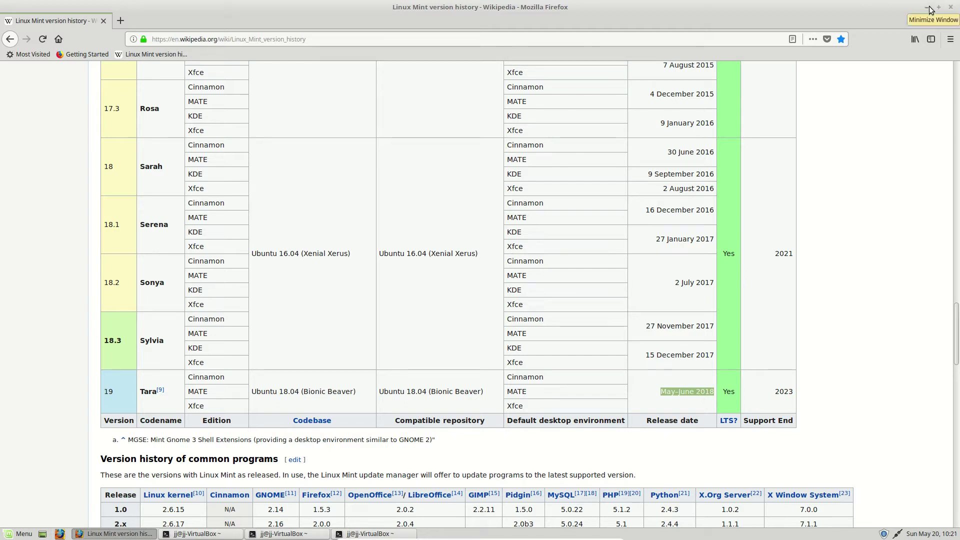
Move the uname terminal lower, highlight the Mint 18.3 release lines and kernel 4.10, then return to Wikipedia.
{"action": "left_click", "coordinate": [928, 8]}
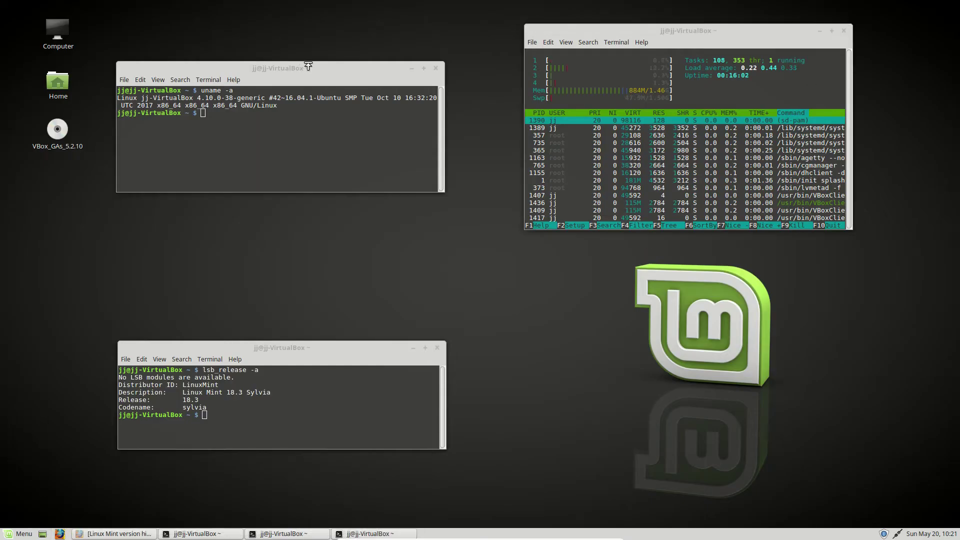
{"action": "left_click_drag", "start_coordinate": [322, 67], "coordinate": [337, 156]}
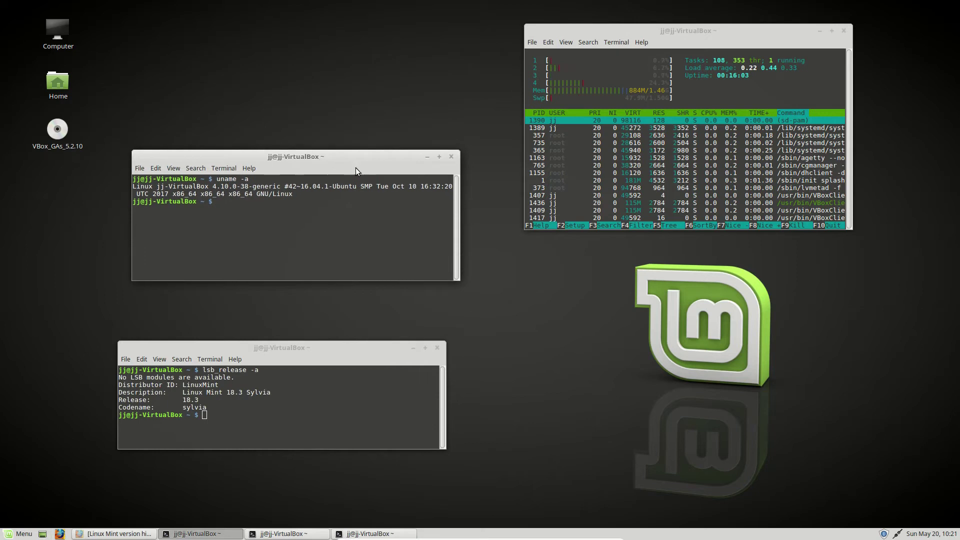
{"action": "left_click", "coordinate": [193, 401]}
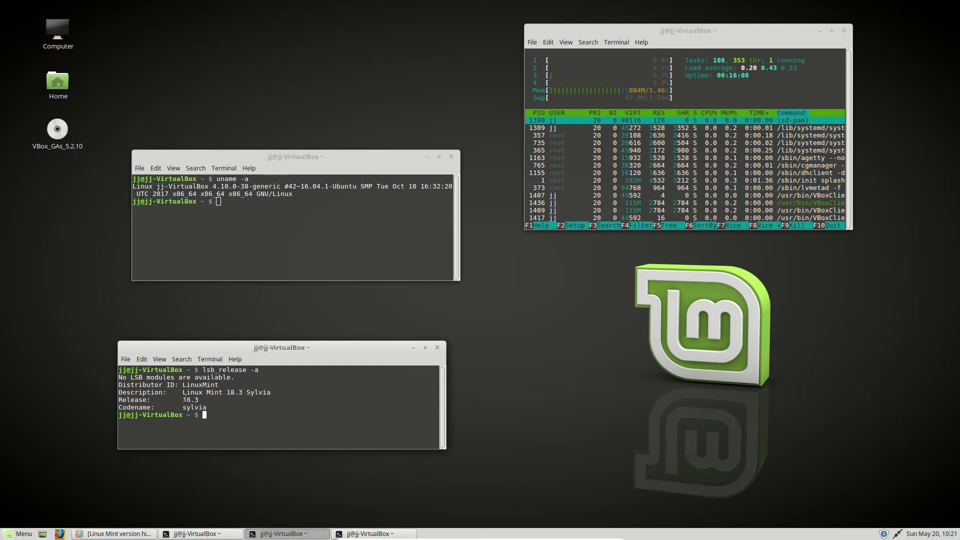
{"action": "left_click_drag", "start_coordinate": [199, 400], "coordinate": [201, 408]}
{"action": "left_click", "coordinate": [202, 407]}
{"action": "left_click_drag", "start_coordinate": [212, 186], "coordinate": [233, 186]}
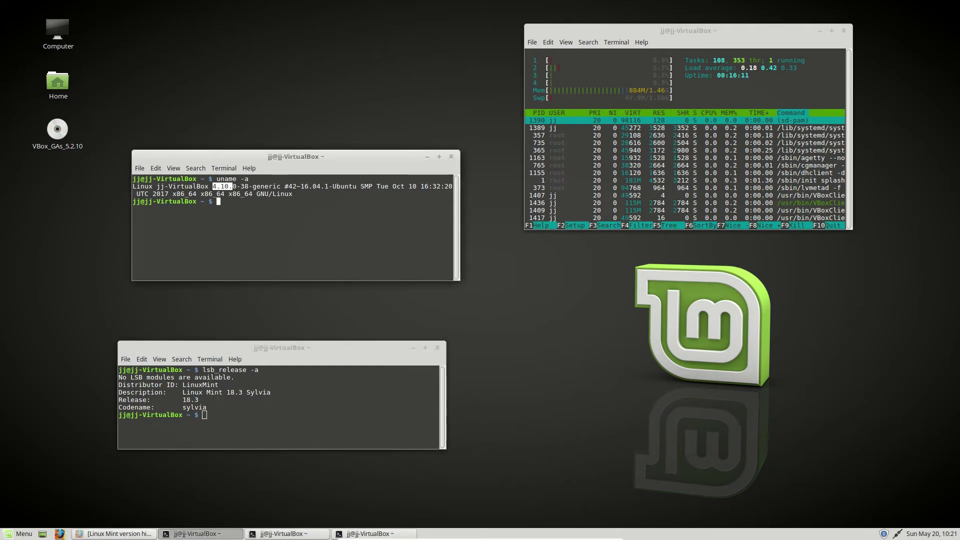
{"action": "key", "text": "alt+Tab"}
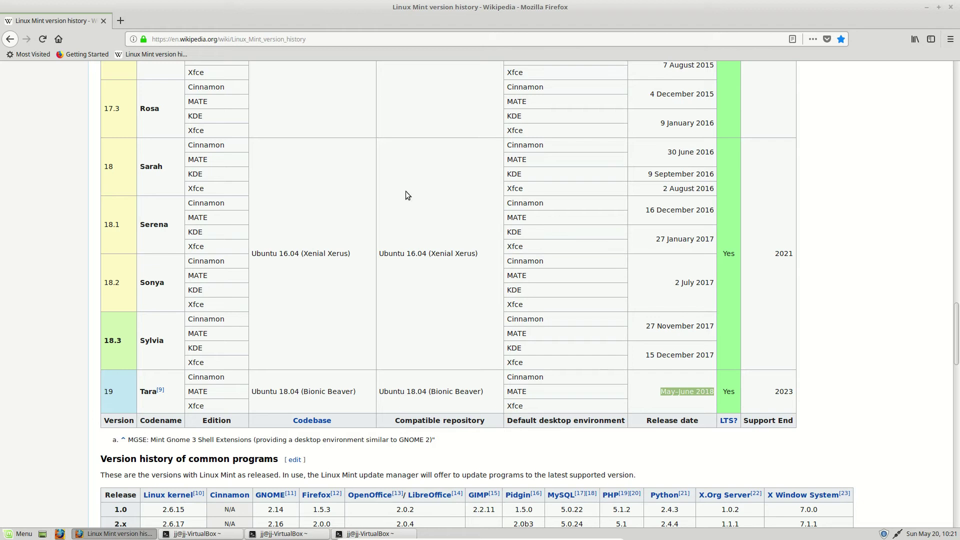
{"action": "scroll", "coordinate": [343, 361], "scroll_direction": "down", "scroll_amount": 2}
{"action": "scroll", "coordinate": [343, 361], "scroll_direction": "down", "scroll_amount": 3}
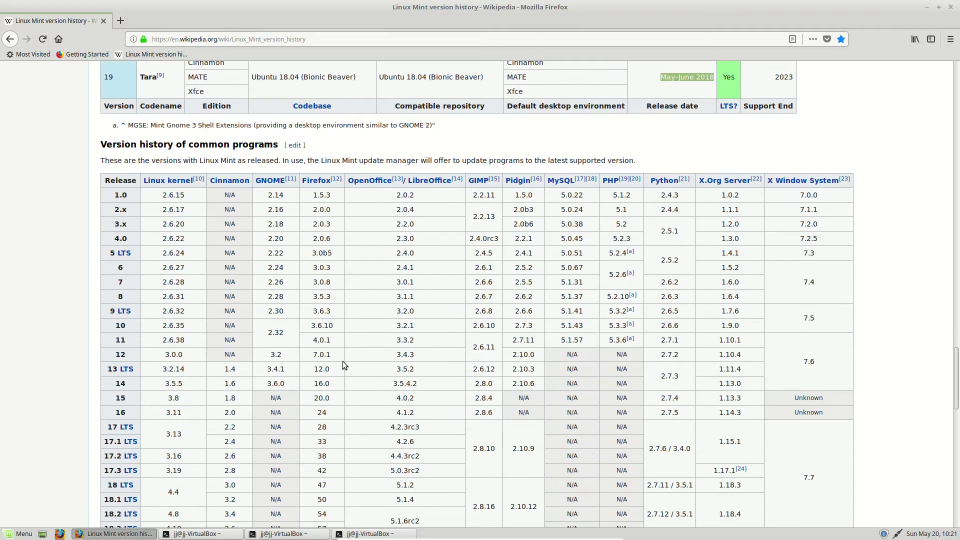
{"action": "scroll", "coordinate": [300, 376], "scroll_direction": "down", "scroll_amount": 2}
Highlight the Linux kernel 4.10 entry in the 18.3 row of the common-programs table.
{"action": "left_click_drag", "start_coordinate": [165, 388], "coordinate": [182, 388]}
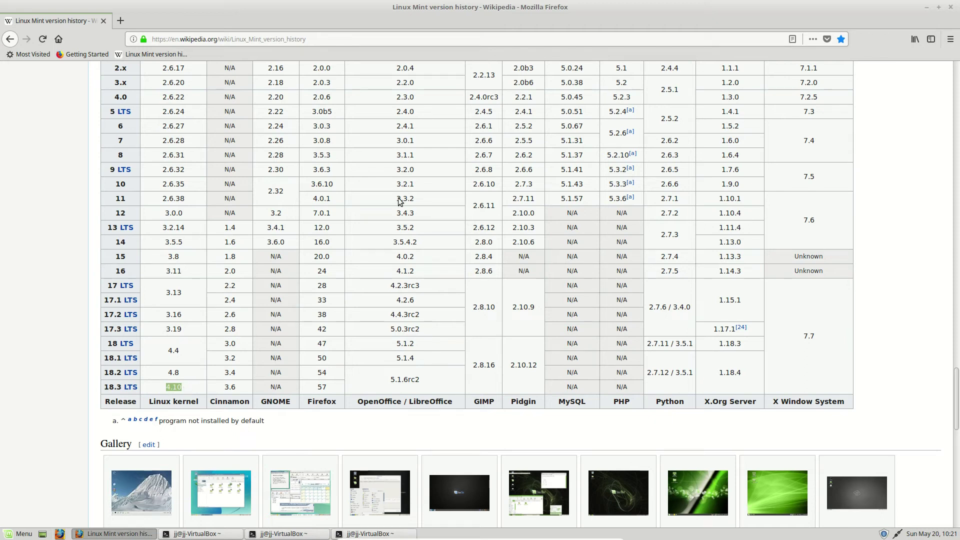
Hide Firefox, move the uname terminal back up and left, then restore the Wikipedia page.
{"action": "left_click", "coordinate": [928, 7]}
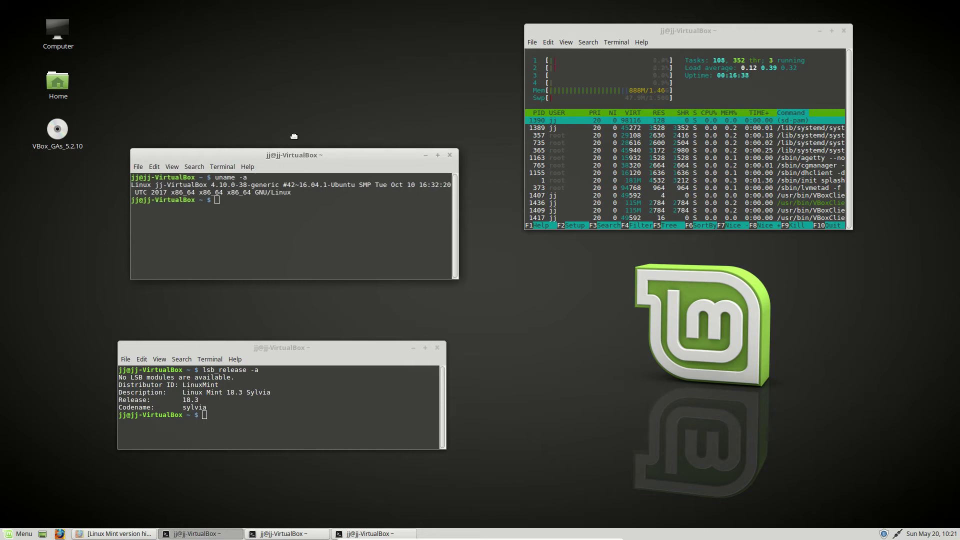
{"action": "left_click_drag", "start_coordinate": [305, 161], "coordinate": [292, 86]}
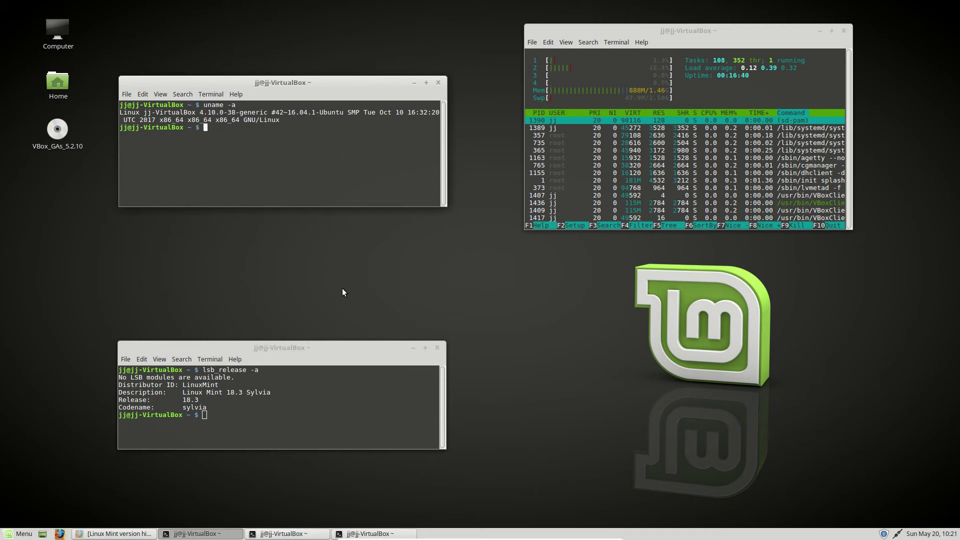
{"action": "left_click", "coordinate": [107, 534]}
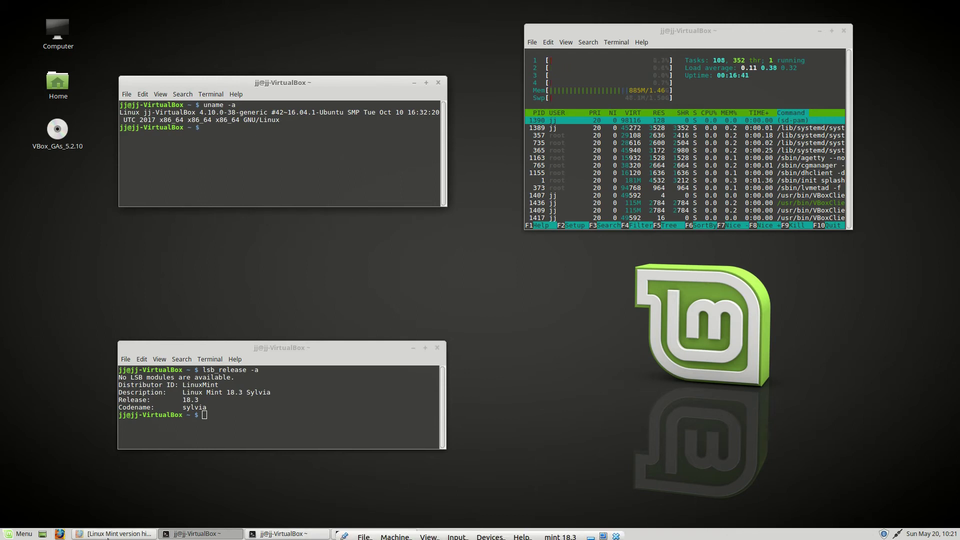
{"action": "scroll", "coordinate": [246, 317], "scroll_direction": "up", "scroll_amount": 3}
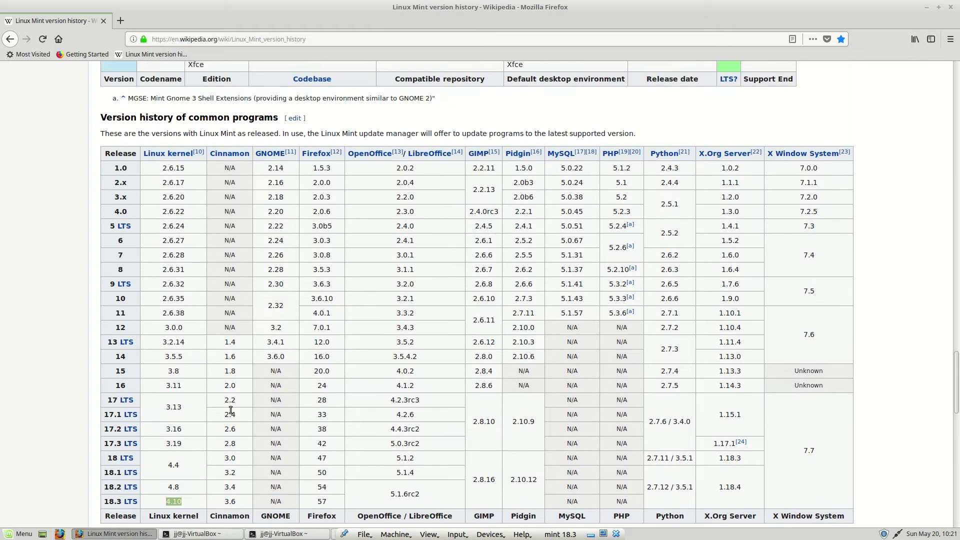
{"action": "scroll", "coordinate": [198, 404], "scroll_direction": "up", "scroll_amount": 3}
{"action": "scroll", "coordinate": [84, 284], "scroll_direction": "up", "scroll_amount": 2}
Highlight release 19 and its codename Tara in the Linux Mint release table.
{"action": "left_click_drag", "start_coordinate": [103, 277], "coordinate": [160, 279]}
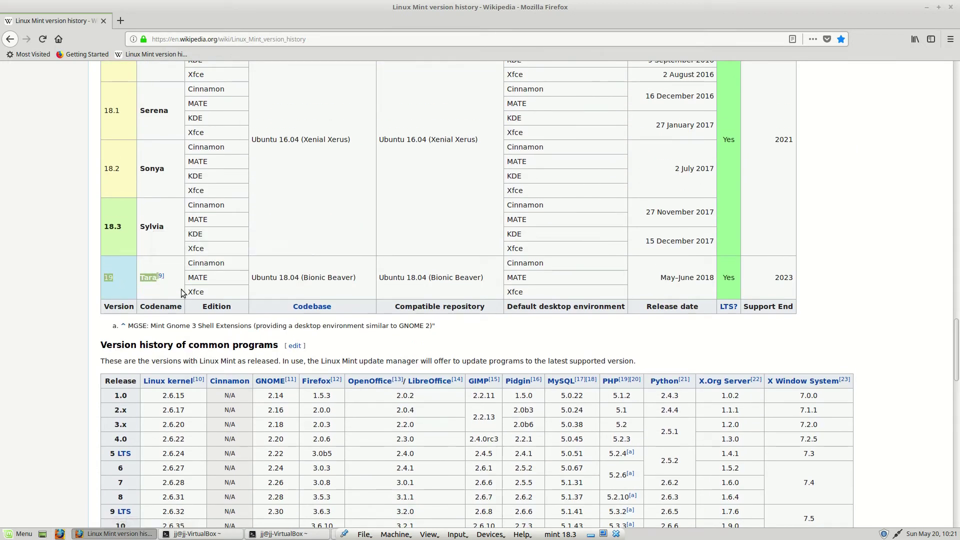
{"action": "scroll", "coordinate": [439, 351], "scroll_direction": "up", "scroll_amount": 1}
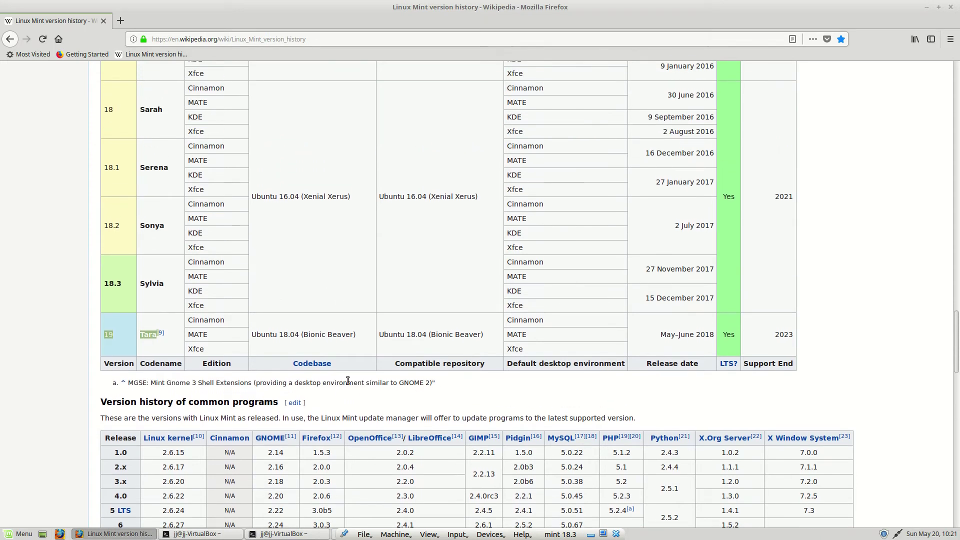
{"action": "scroll", "coordinate": [501, 300], "scroll_direction": "up", "scroll_amount": 2}
{"action": "scroll", "coordinate": [451, 383], "scroll_direction": "up", "scroll_amount": 1}
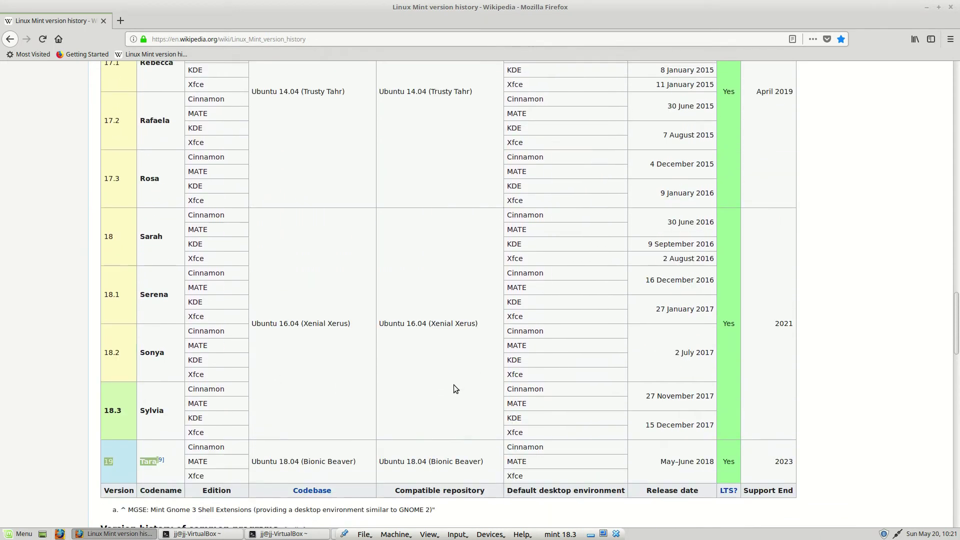
{"action": "scroll", "coordinate": [443, 391], "scroll_direction": "up", "scroll_amount": 2}
{"action": "scroll", "coordinate": [428, 397], "scroll_direction": "up", "scroll_amount": 4}
{"action": "scroll", "coordinate": [420, 401], "scroll_direction": "up", "scroll_amount": 3}
{"action": "scroll", "coordinate": [419, 403], "scroll_direction": "up", "scroll_amount": 2}
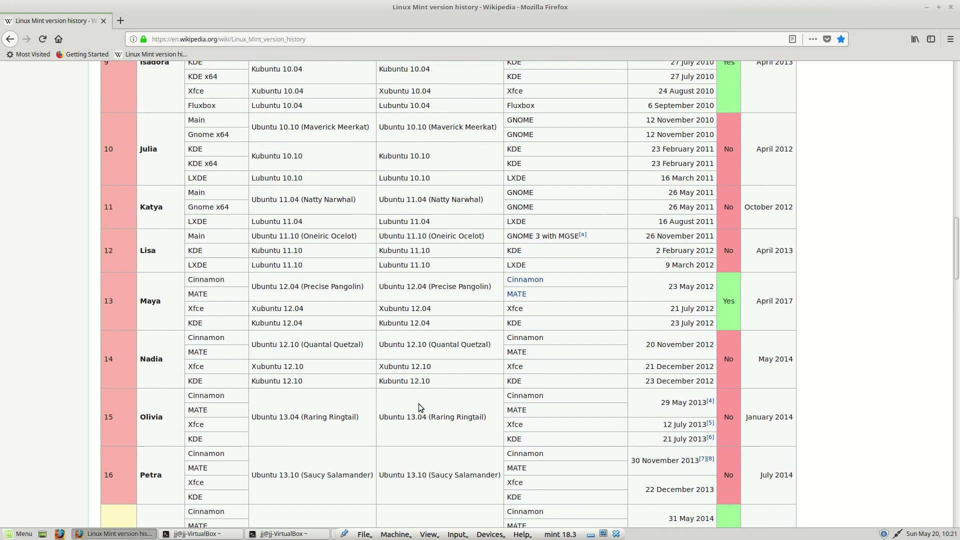
{"action": "scroll", "coordinate": [418, 376], "scroll_direction": "down", "scroll_amount": 1}
{"action": "scroll", "coordinate": [417, 352], "scroll_direction": "down", "scroll_amount": 2}
{"action": "scroll", "coordinate": [416, 318], "scroll_direction": "down", "scroll_amount": 3}
{"action": "scroll", "coordinate": [414, 330], "scroll_direction": "down", "scroll_amount": 2}
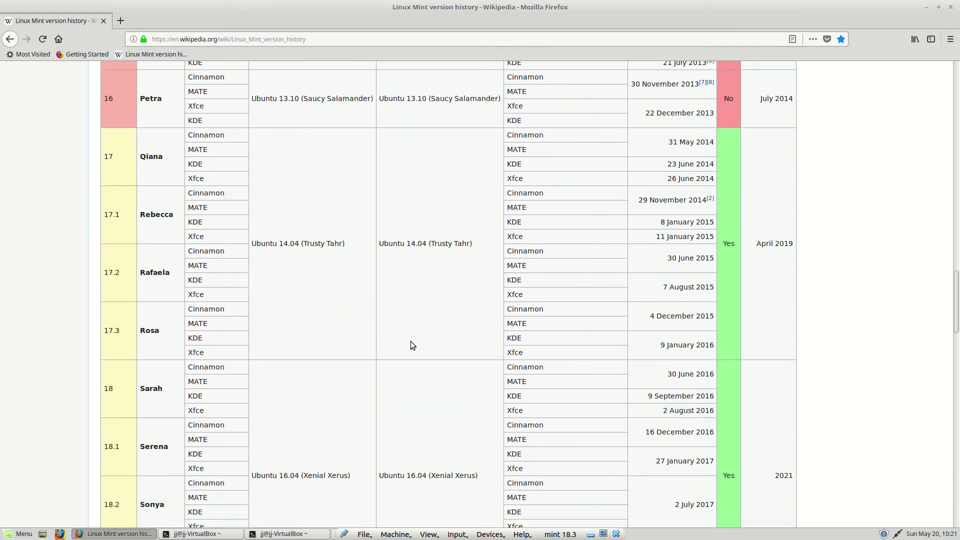
{"action": "scroll", "coordinate": [401, 300], "scroll_direction": "down", "scroll_amount": 3}
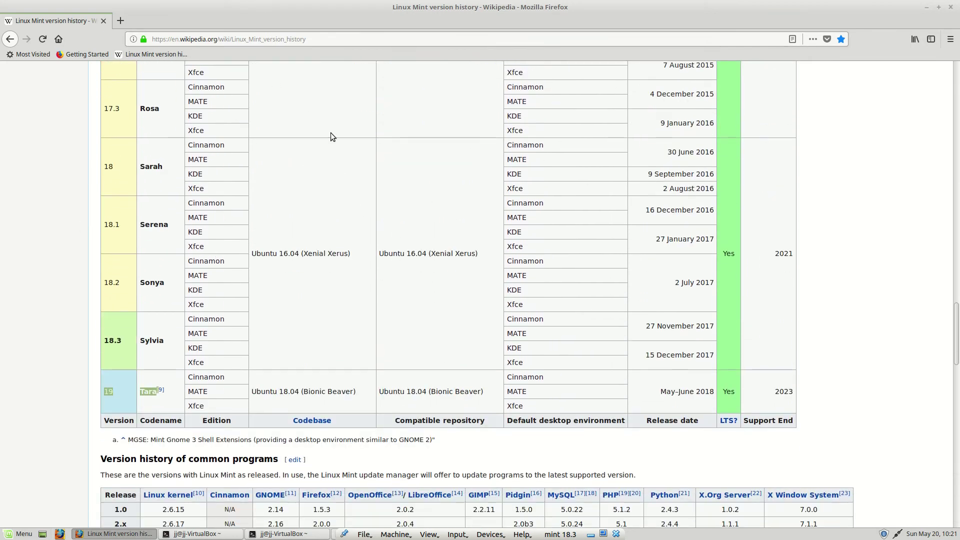
{"action": "left_click_drag", "start_coordinate": [110, 166], "coordinate": [120, 275]}
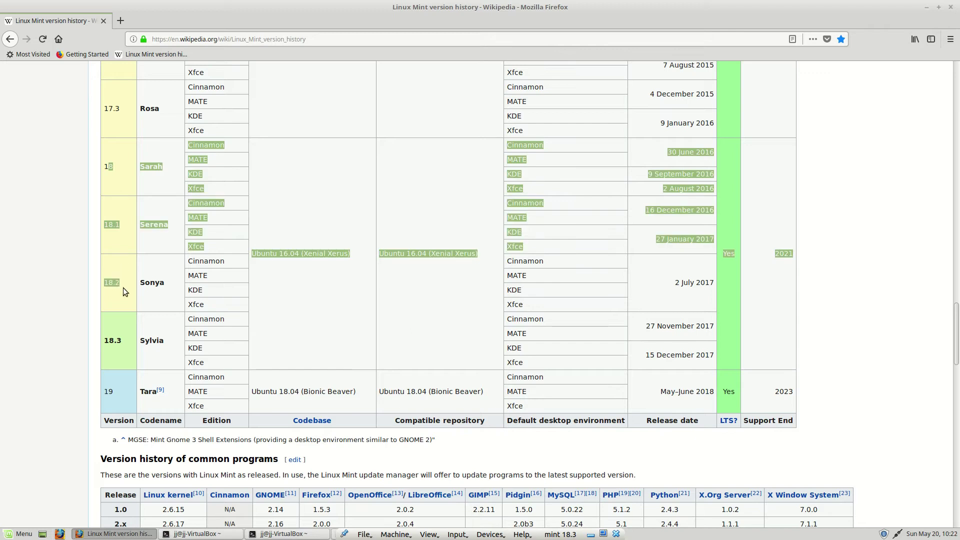
{"action": "left_click", "coordinate": [408, 254]}
{"action": "left_click_drag", "start_coordinate": [407, 253], "coordinate": [429, 253]}
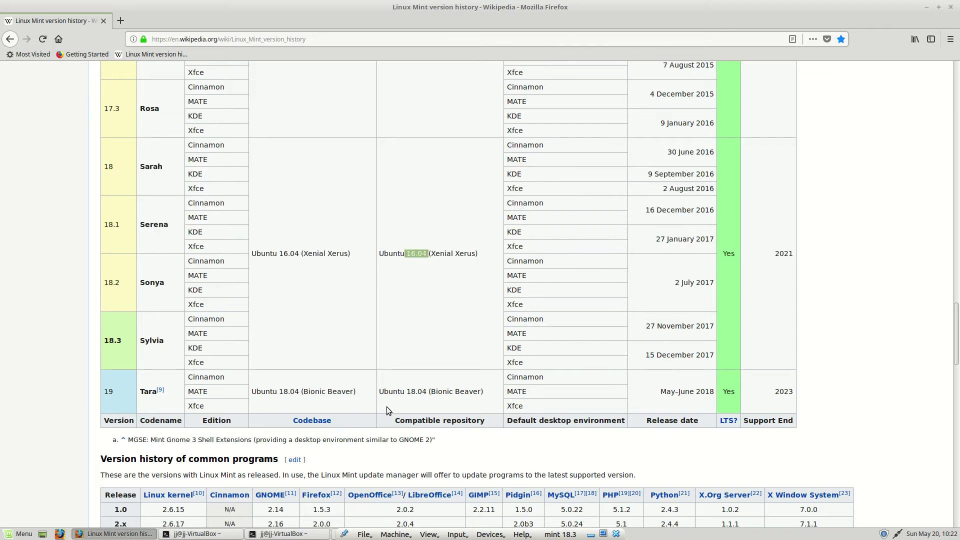
{"action": "left_click", "coordinate": [383, 254]}
{"action": "left_click_drag", "start_coordinate": [380, 391], "coordinate": [438, 390]}
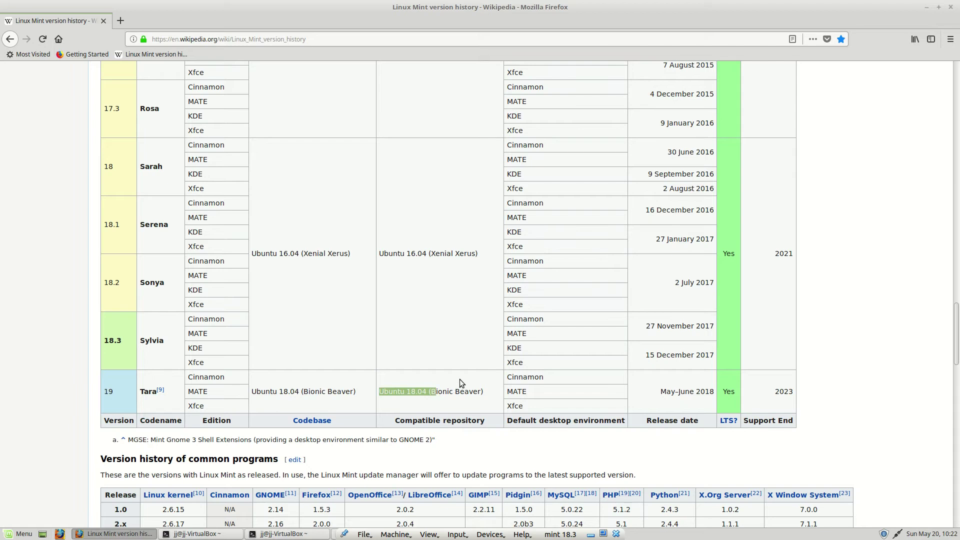
{"action": "scroll", "coordinate": [442, 403], "scroll_direction": "up", "scroll_amount": 3}
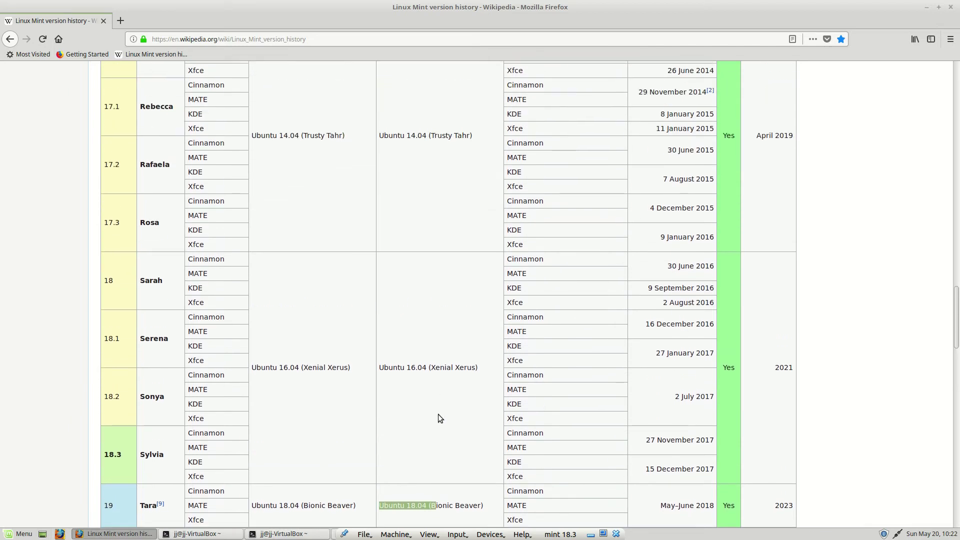
{"action": "scroll", "coordinate": [438, 416], "scroll_direction": "up", "scroll_amount": 3}
{"action": "scroll", "coordinate": [437, 425], "scroll_direction": "up", "scroll_amount": 2}
{"action": "scroll", "coordinate": [439, 424], "scroll_direction": "up", "scroll_amount": 2}
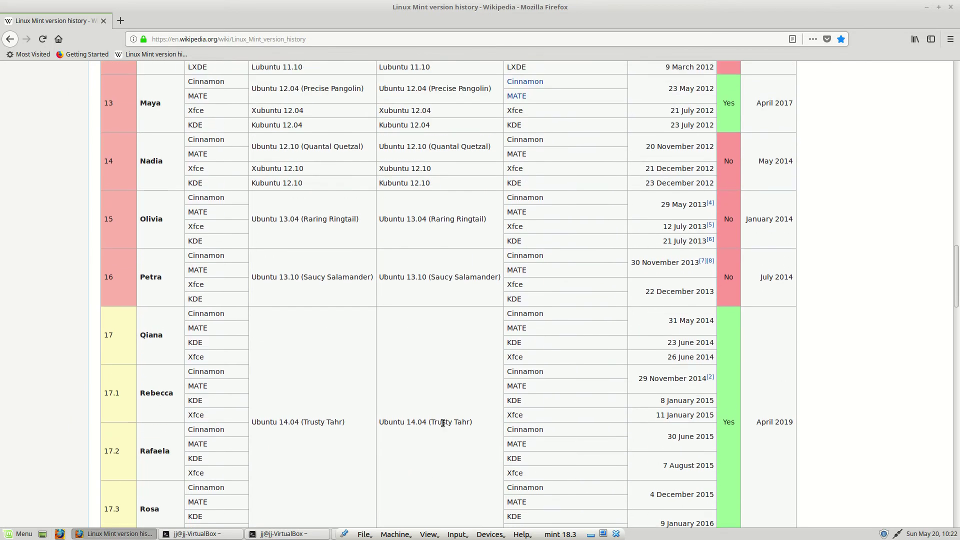
{"action": "scroll", "coordinate": [243, 382], "scroll_direction": "up", "scroll_amount": 3}
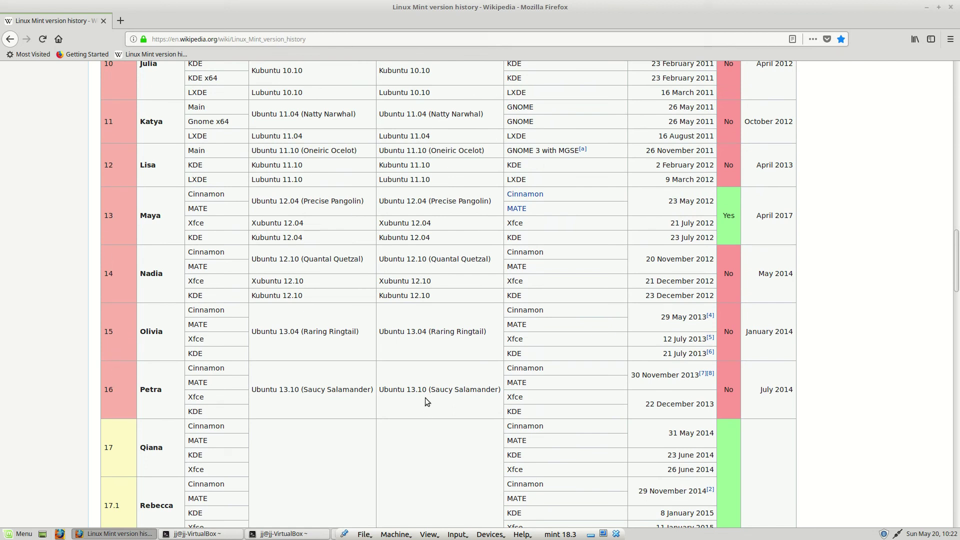
Highlight the Ubuntu 13.10 repository in the Petra row and Kubuntu 12.10 in the Nadia row.
{"action": "mouse_move", "coordinate": [390, 390]}
{"action": "left_mouse_down"}
{"action": "mouse_move", "coordinate": [459, 389]}
{"action": "mouse_move", "coordinate": [436, 389]}
{"action": "left_mouse_up"}
{"action": "left_click_drag", "start_coordinate": [411, 295], "coordinate": [430, 296]}
{"action": "left_click", "coordinate": [421, 238]}
{"action": "scroll", "coordinate": [425, 409], "scroll_direction": "down", "scroll_amount": 3}
{"action": "scroll", "coordinate": [426, 411], "scroll_direction": "down", "scroll_amount": 3}
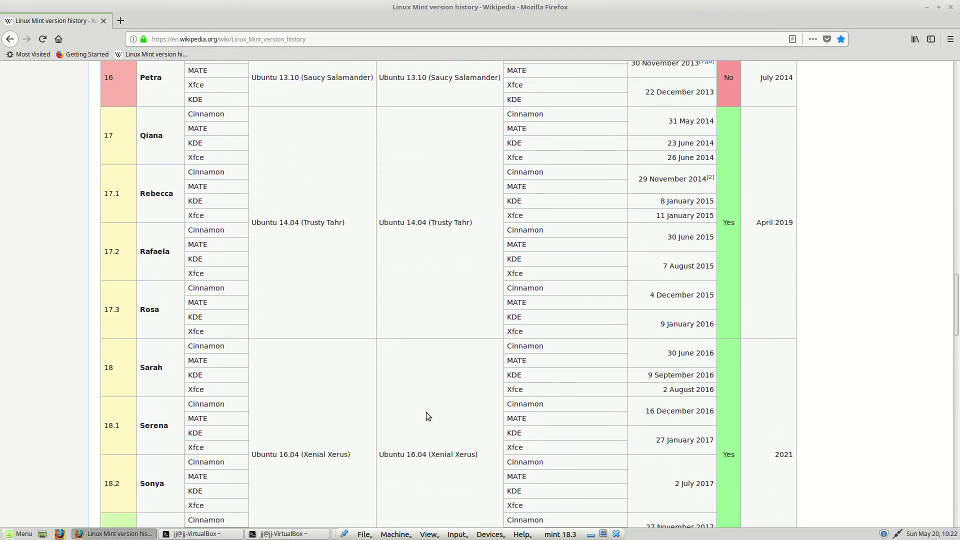
{"action": "scroll", "coordinate": [426, 416], "scroll_direction": "down", "scroll_amount": 4}
{"action": "scroll", "coordinate": [426, 416], "scroll_direction": "down", "scroll_amount": 3}
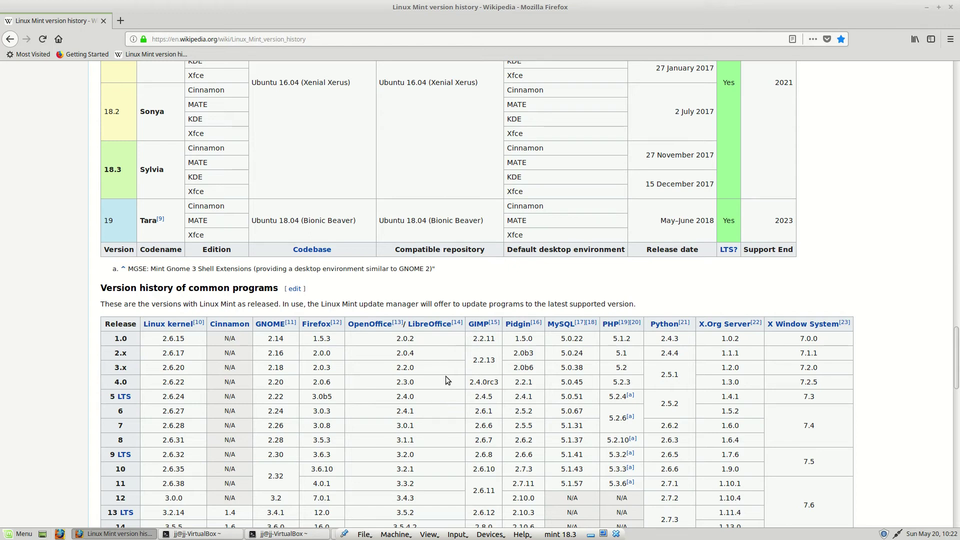
{"action": "scroll", "coordinate": [446, 376], "scroll_direction": "up", "scroll_amount": 2}
Hide Firefox and move the Mint 18.3 release-info terminal higher and slightly left.
{"action": "left_click", "coordinate": [926, 7]}
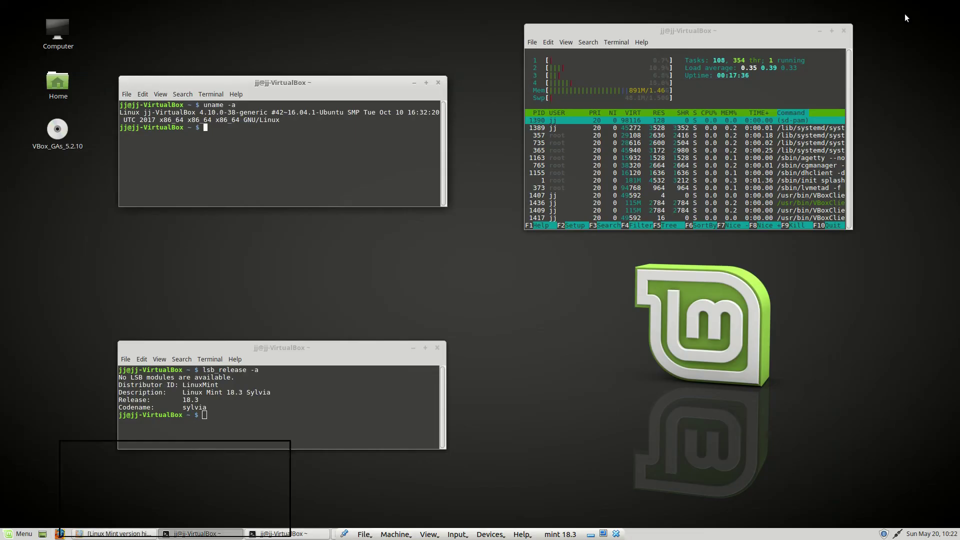
{"action": "left_click", "coordinate": [257, 436]}
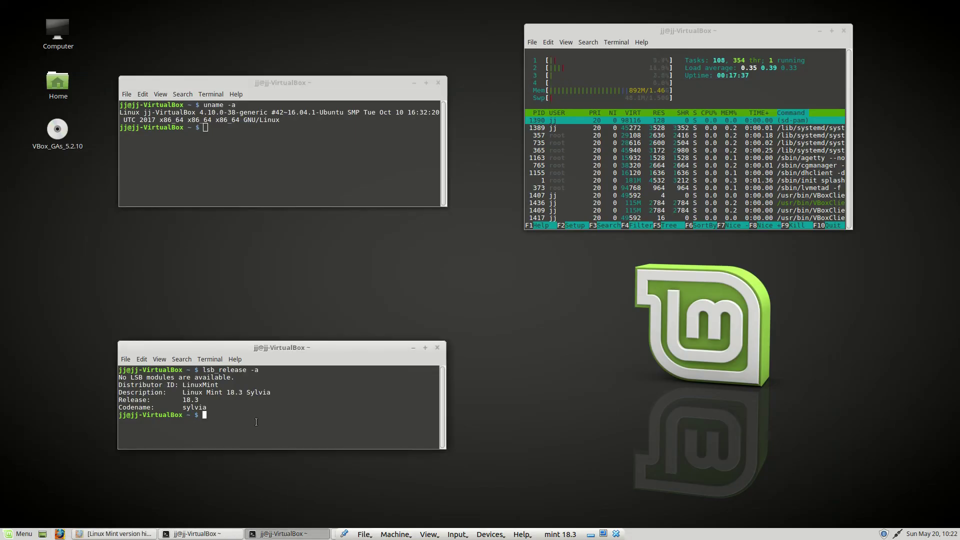
{"action": "left_click_drag", "start_coordinate": [294, 348], "coordinate": [292, 291]}
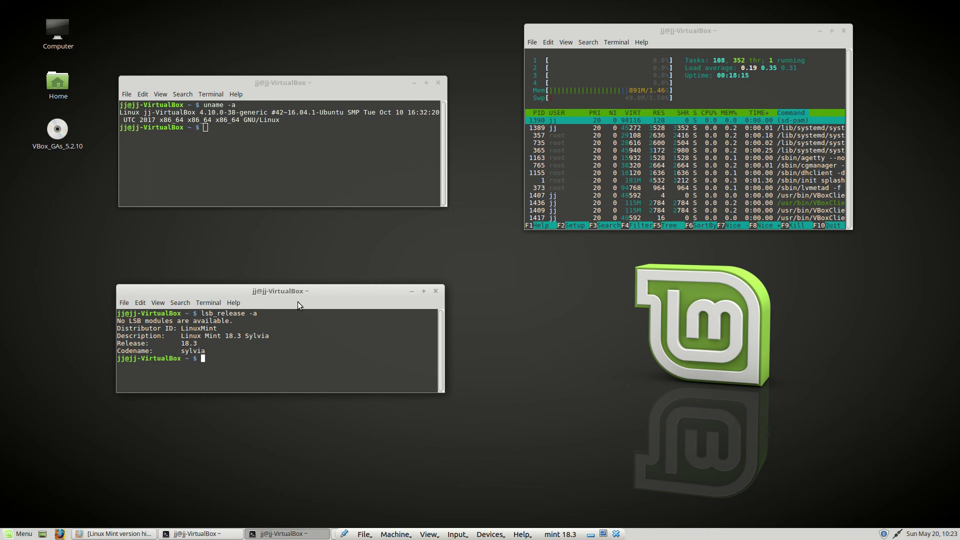
{"action": "left_click_drag", "start_coordinate": [298, 291], "coordinate": [321, 290]}
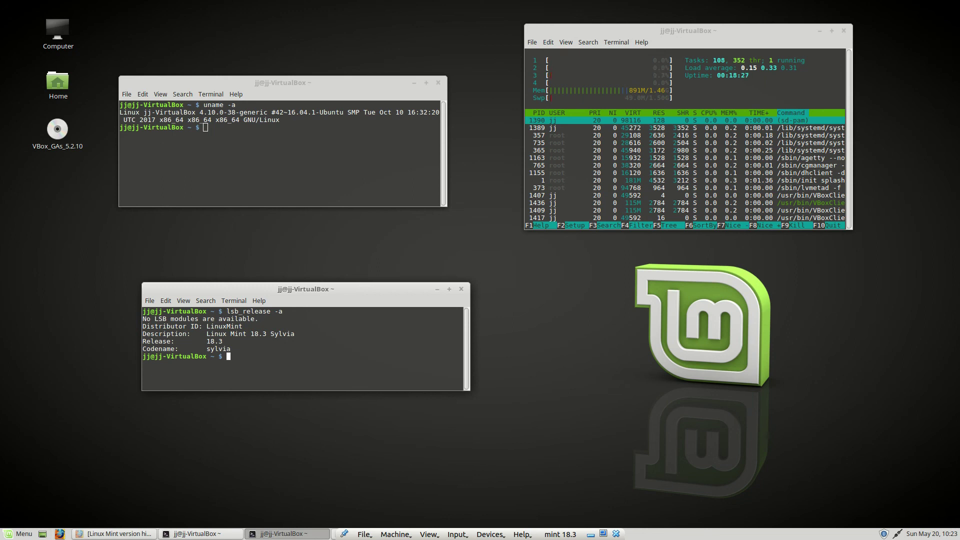
{"action": "left_click_drag", "start_coordinate": [345, 289], "coordinate": [326, 275]}
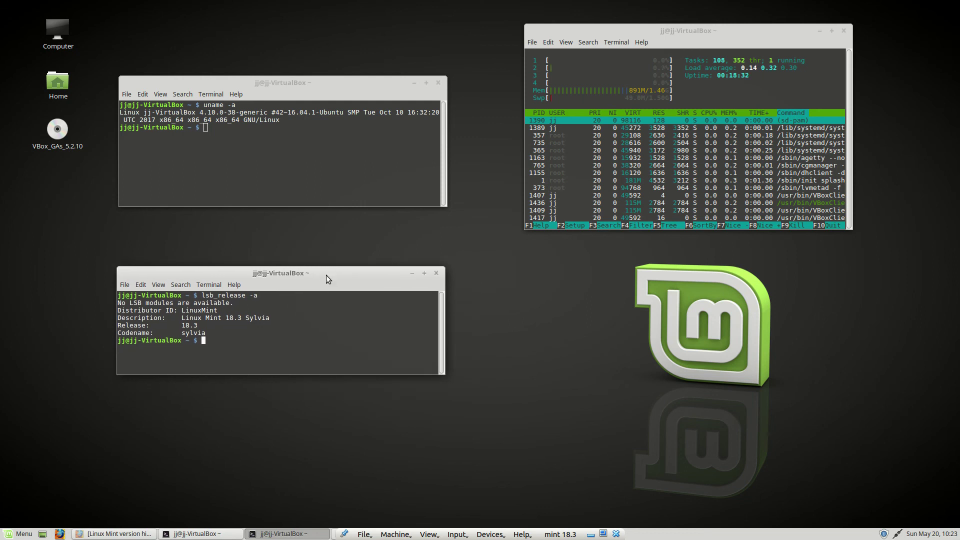